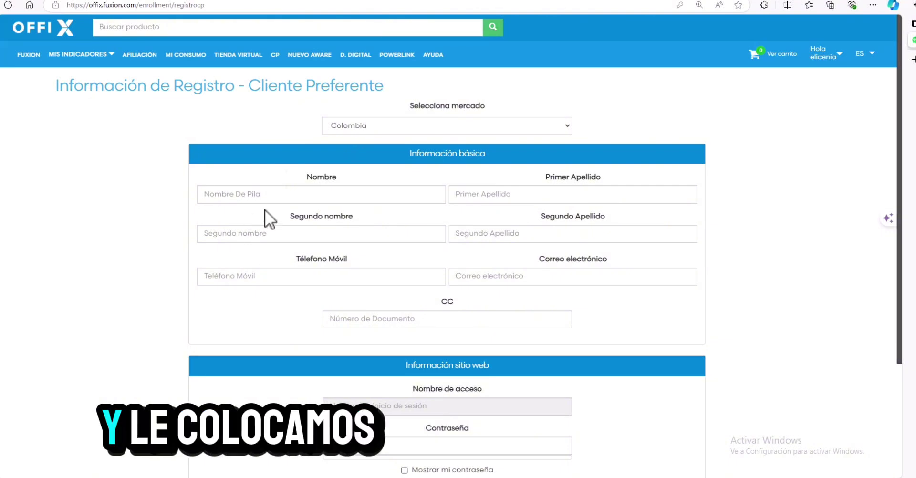
Fill in the first-name field with the client's given names.
left_click(254, 194)
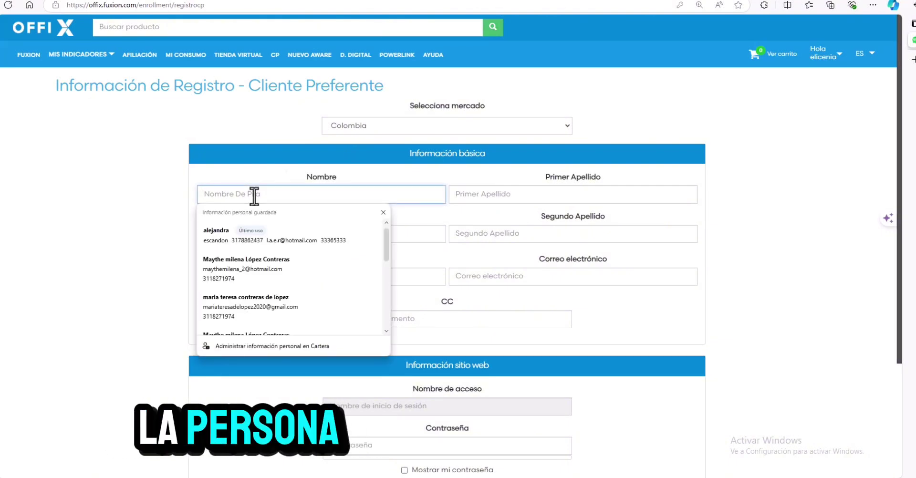
type("luz")
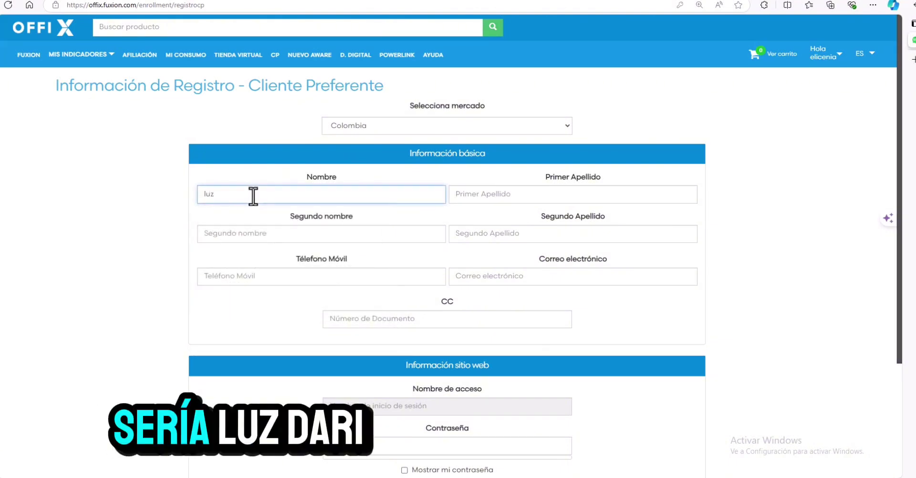
type(" dat")
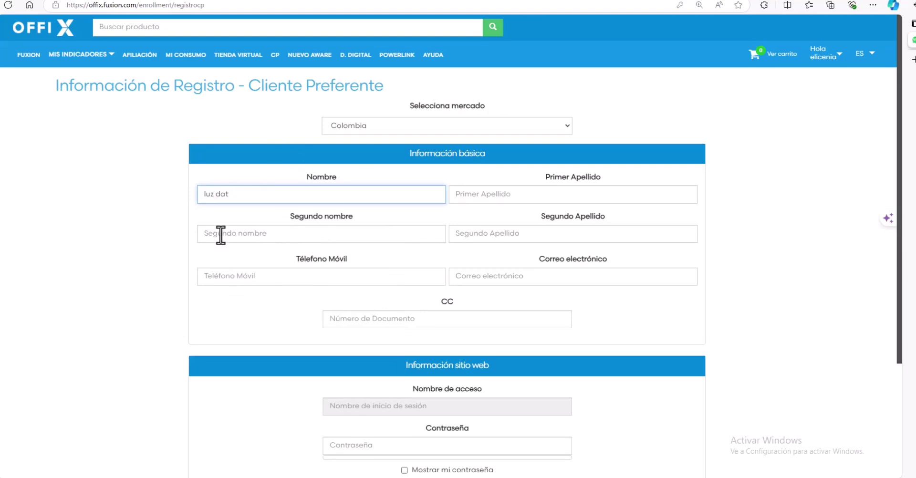
key("BackSpace")
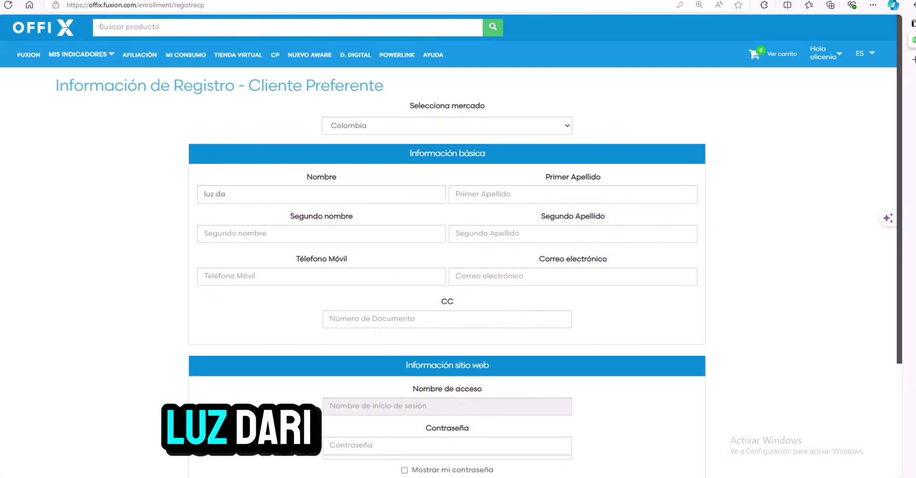
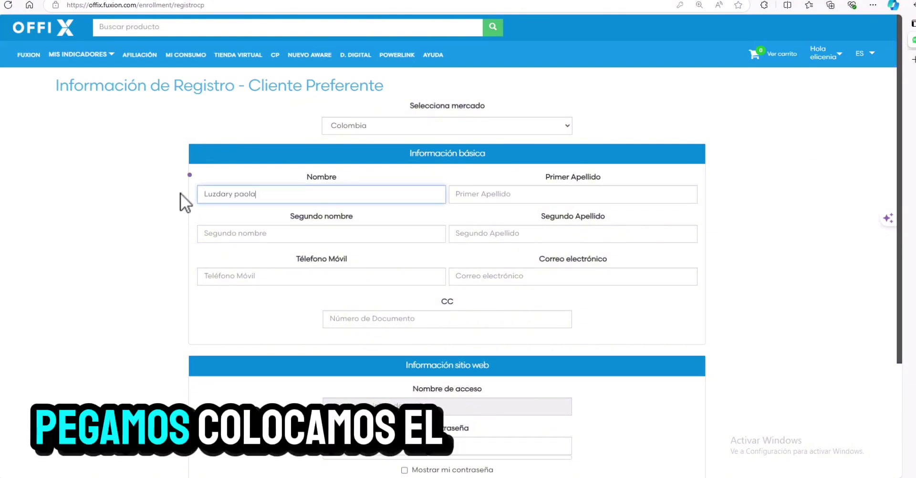
Enter the correct first surname and cut the second given name out of the first-name field.
left_click(521, 194)
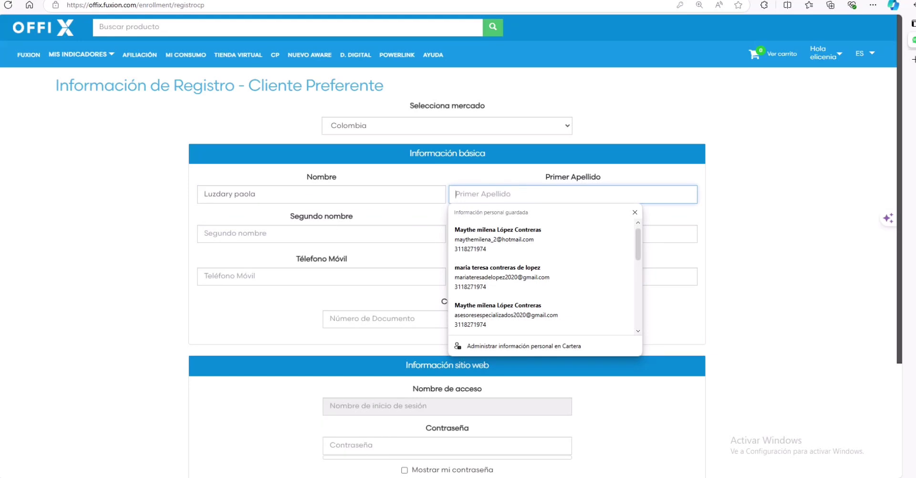
key("Escape")
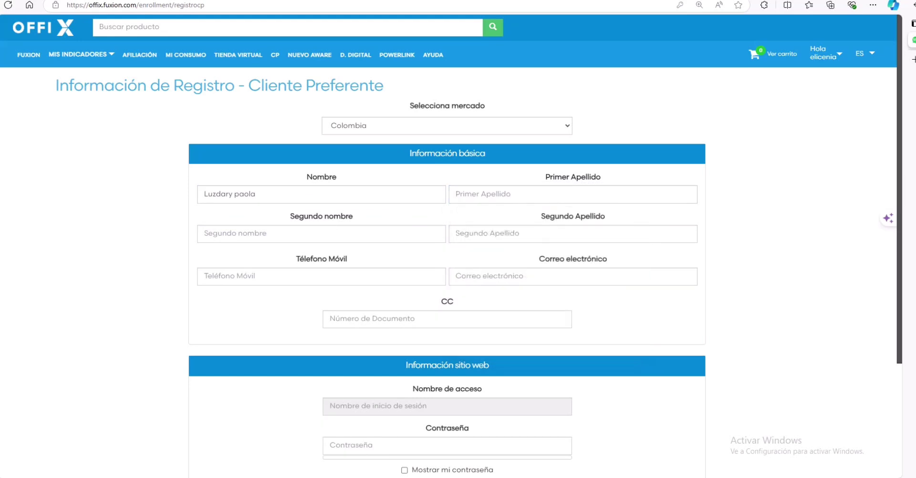
left_click(524, 194)
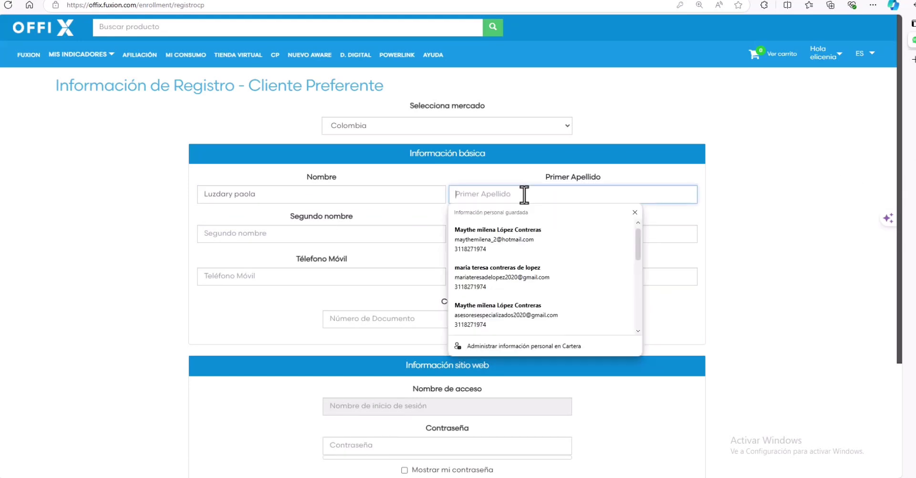
left_click(298, 192)
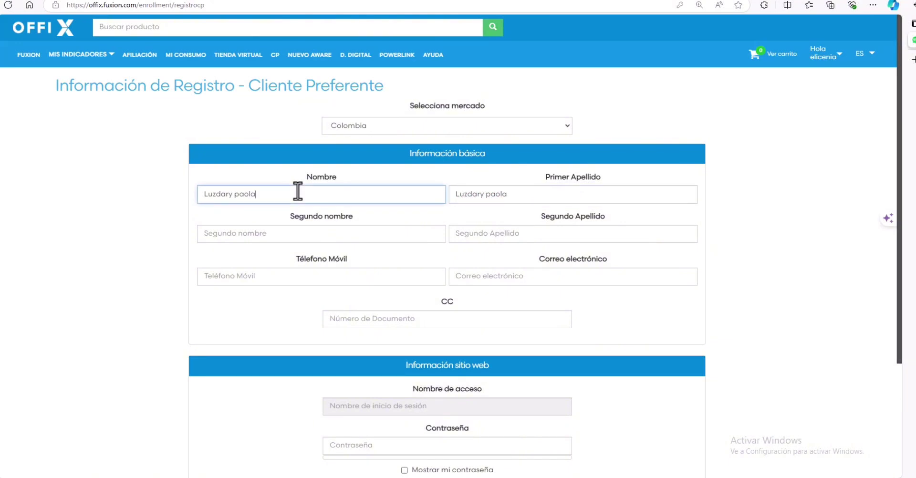
triple_click(504, 202)
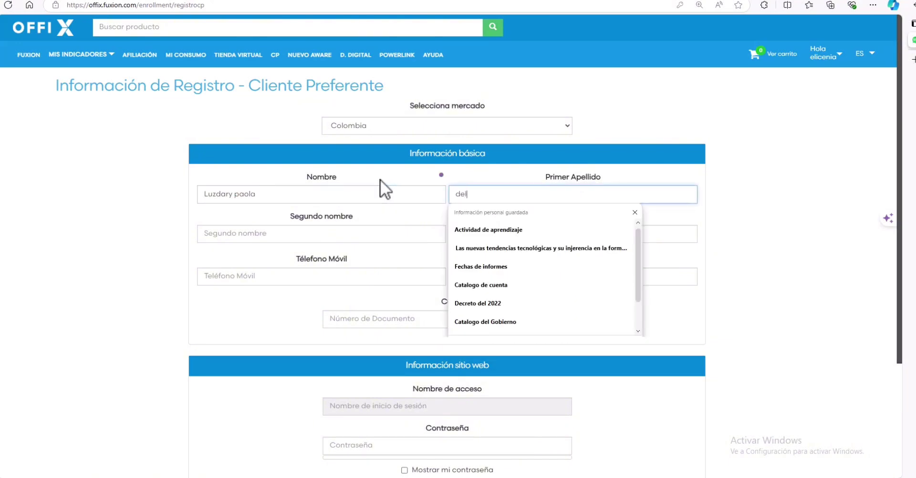
left_click_drag(258, 196, 232, 195)
key("ctrl+x")
Paste the second given name into Segundo nombre and type the client's second surname.
left_click(215, 234)
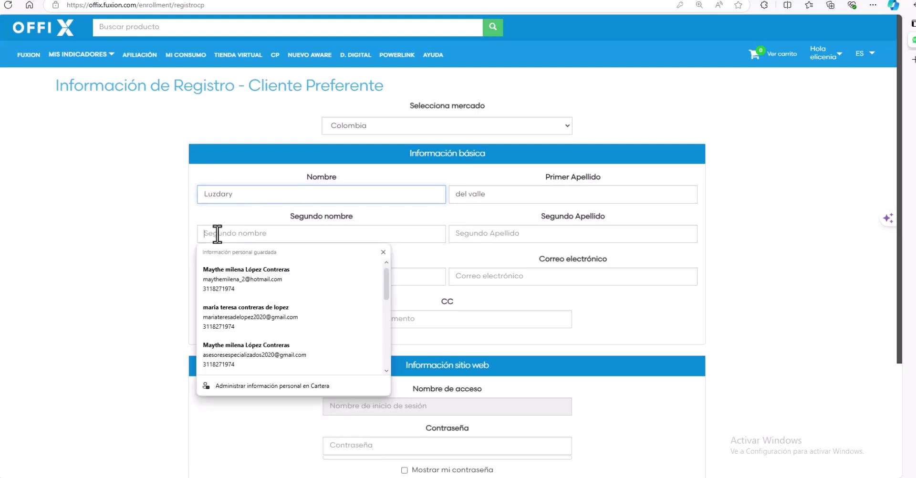
key("ctrl+v")
left_click(534, 238)
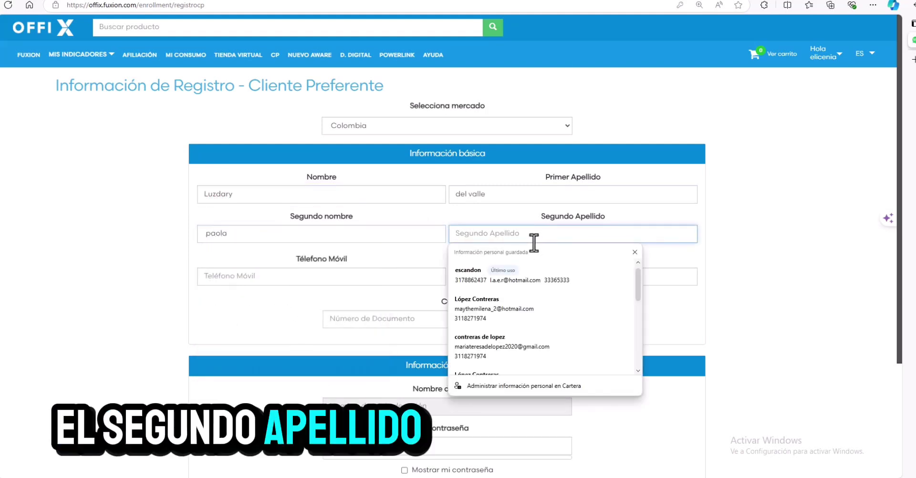
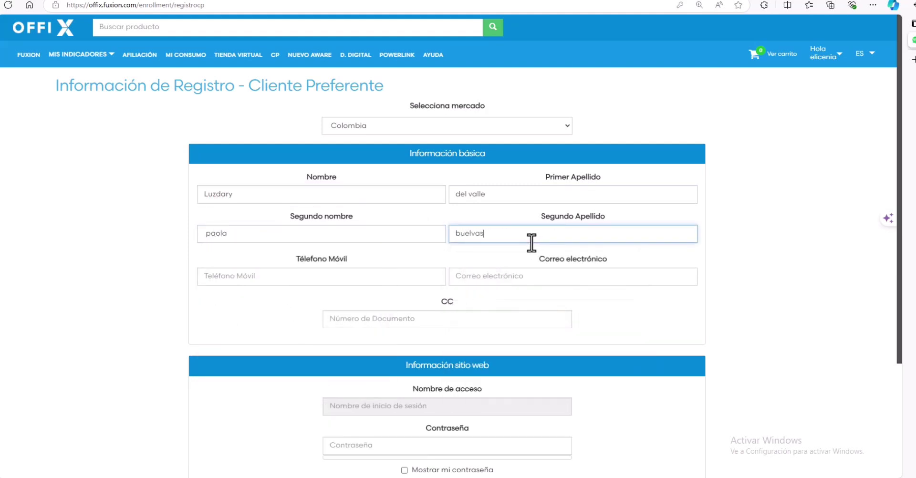
Paste the client's mobile phone number and e-mail address into their fields.
left_click(235, 276)
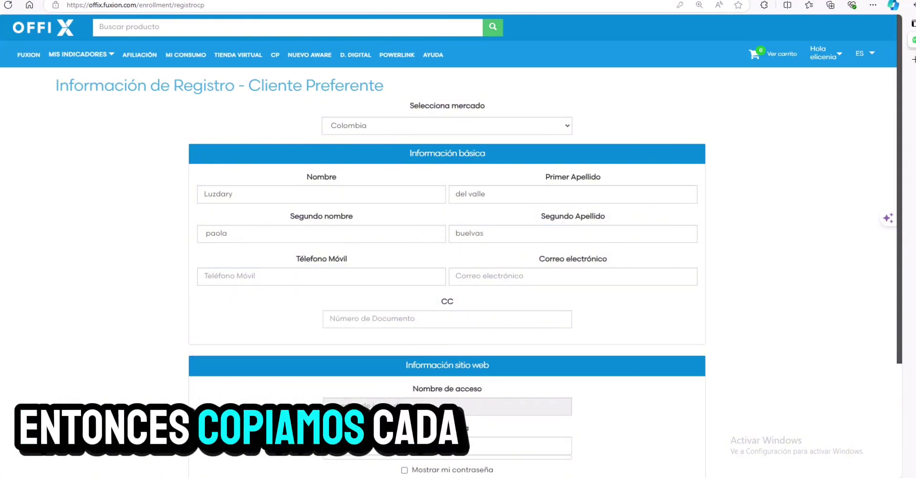
left_click(262, 274)
key("ctrl+v")
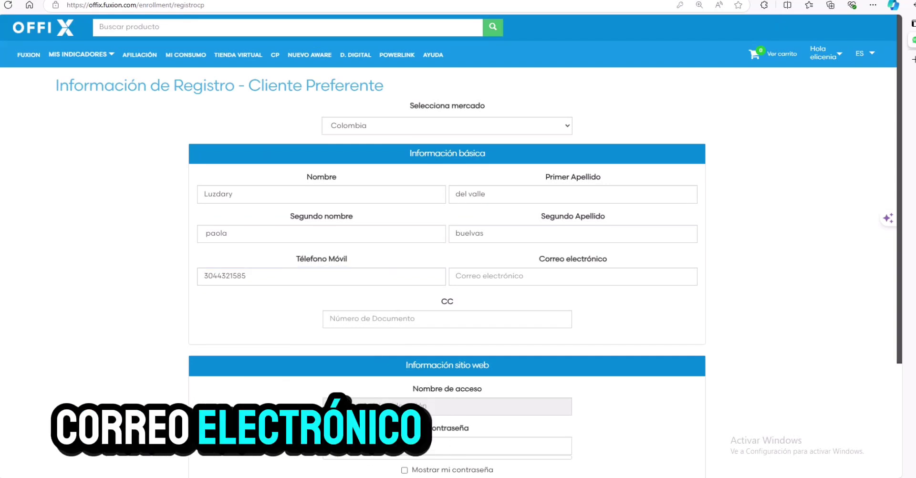
left_click(488, 279)
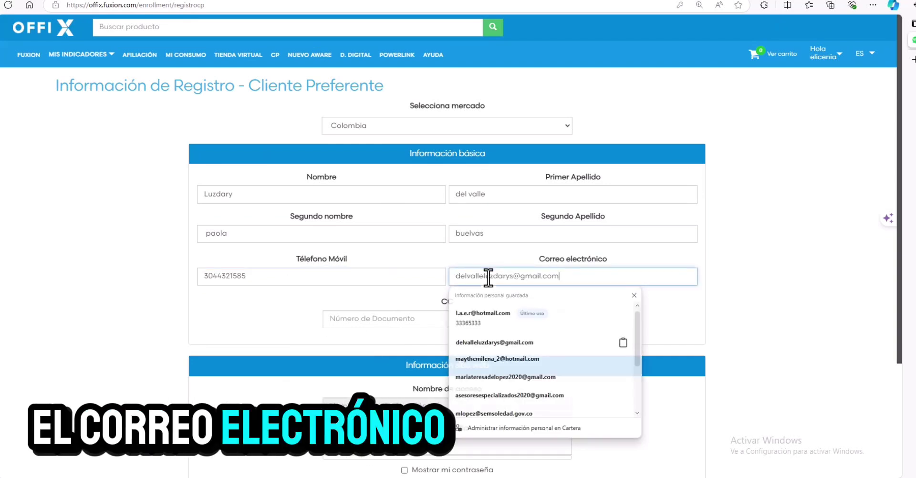
key("ctrl+v")
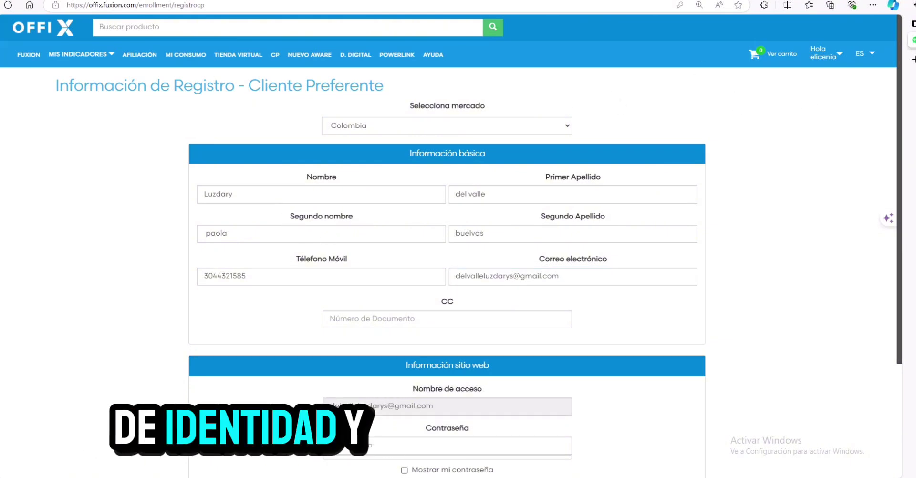
Paste the client's ID document number and type the account password.
left_click(353, 319)
key("ctrl+v")
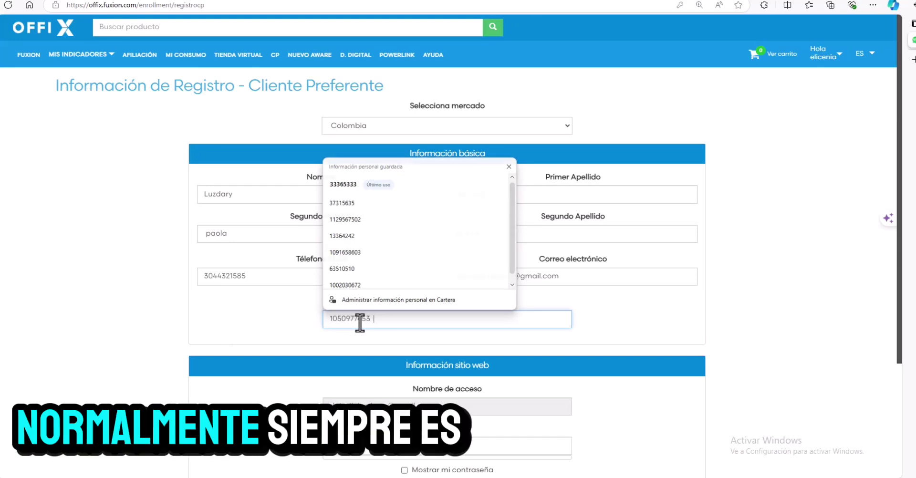
key("Tab")
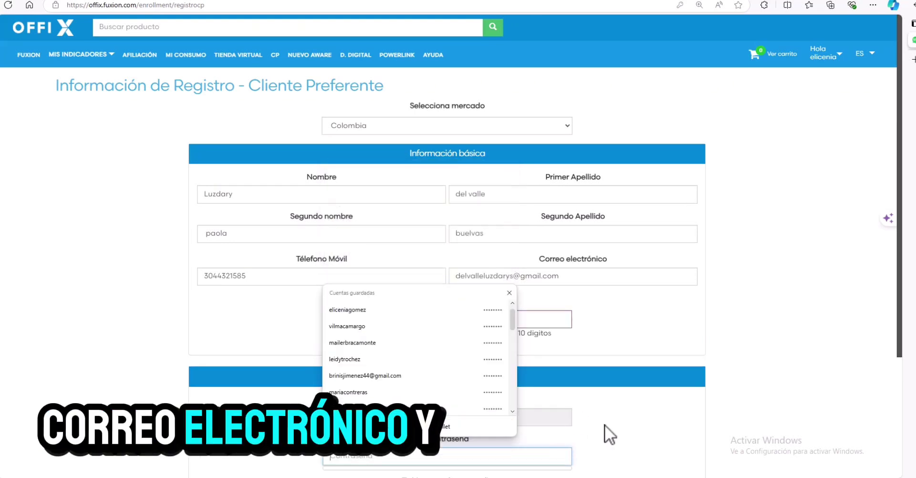
type("123")
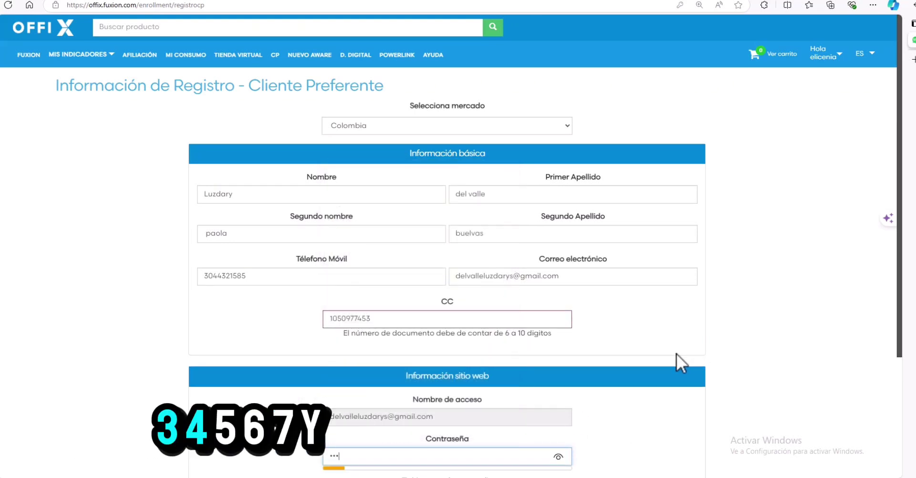
type("4567C")
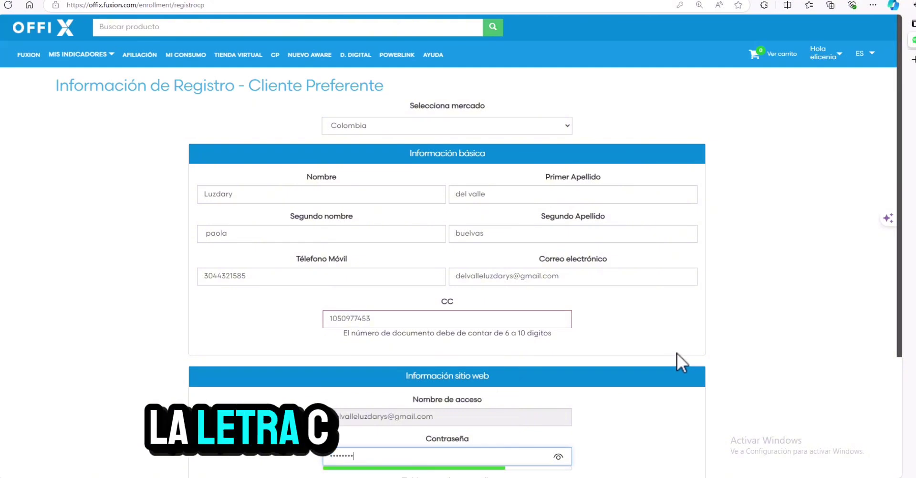
scroll(429, 391, "down", 2)
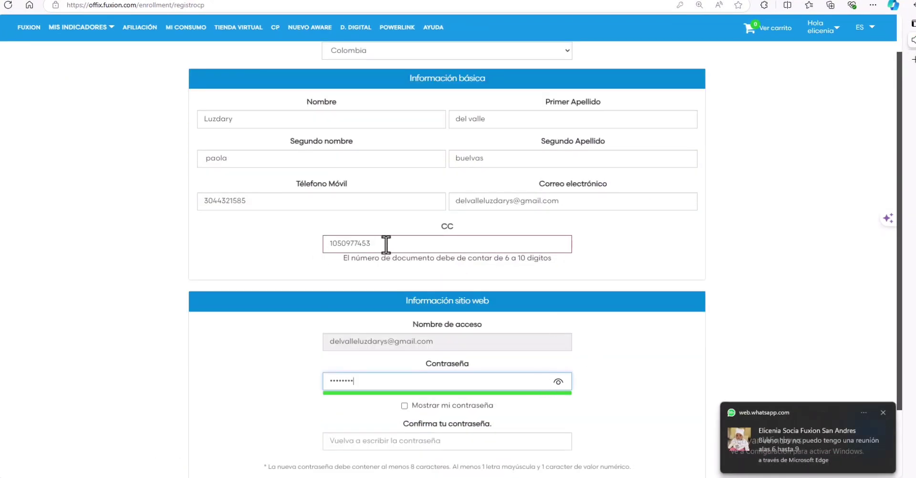
left_click(386, 245)
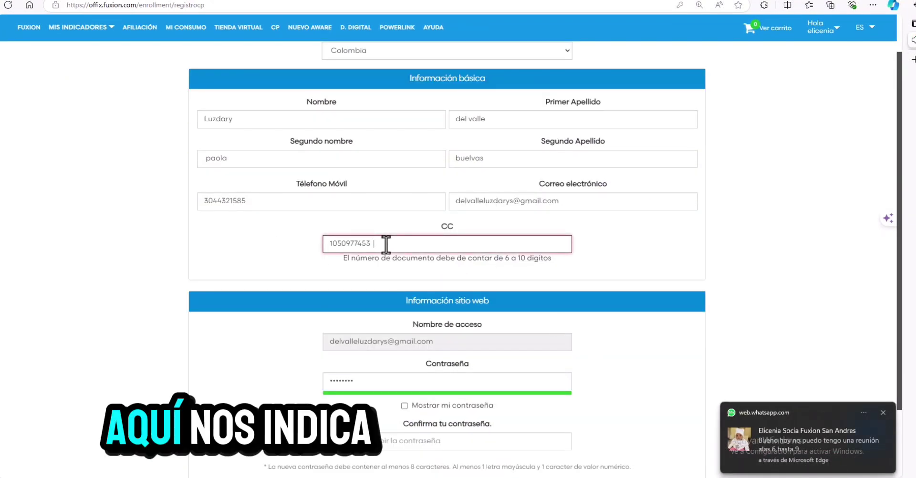
Show the password in plain text and enter a matching password confirmation.
left_click(400, 412)
left_click(404, 395)
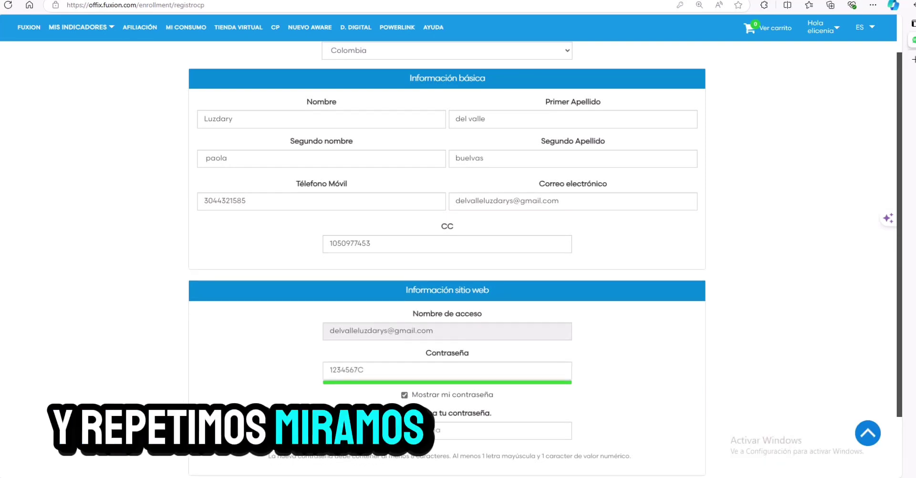
left_click(351, 432)
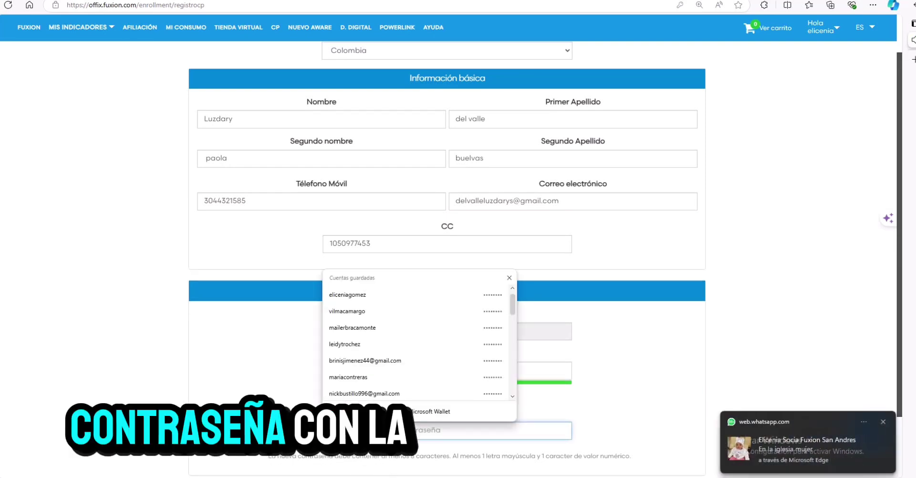
type("1234567C")
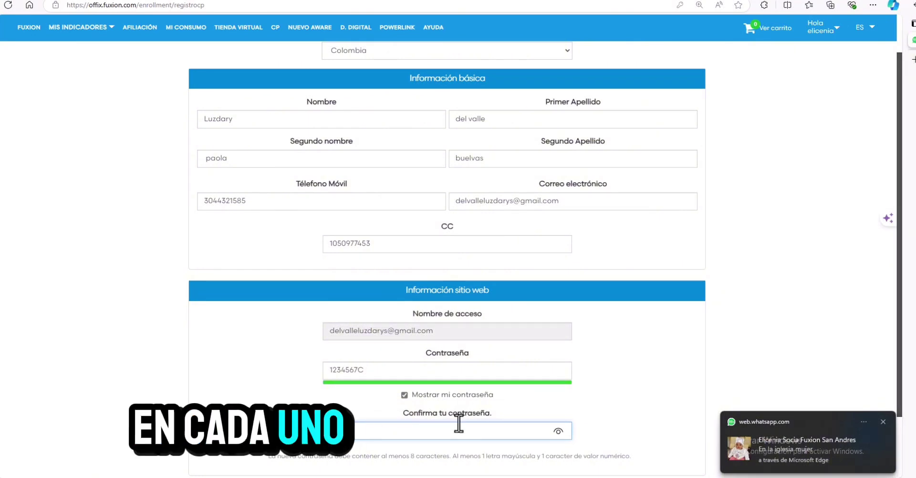
left_click(558, 431)
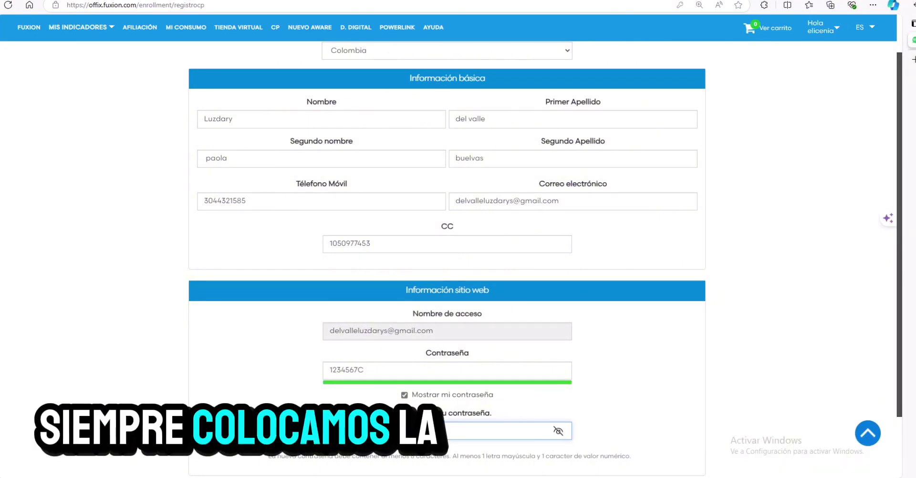
type("1234567")
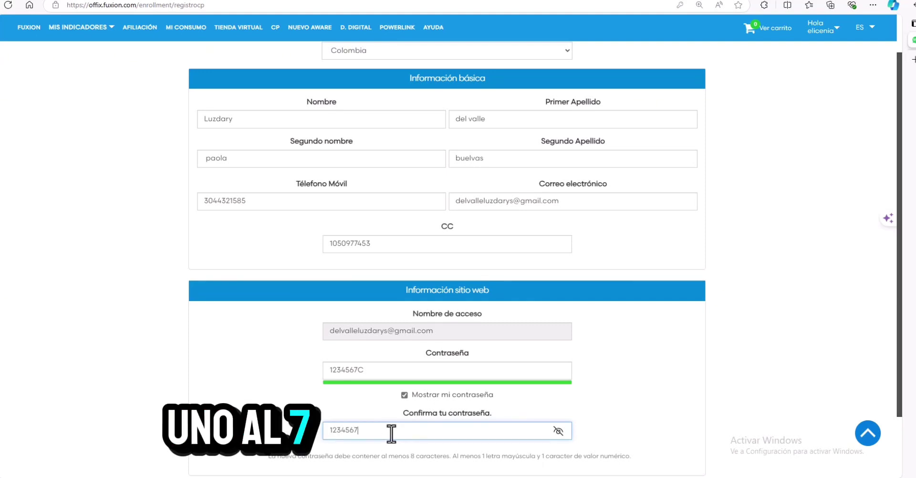
type("cc")
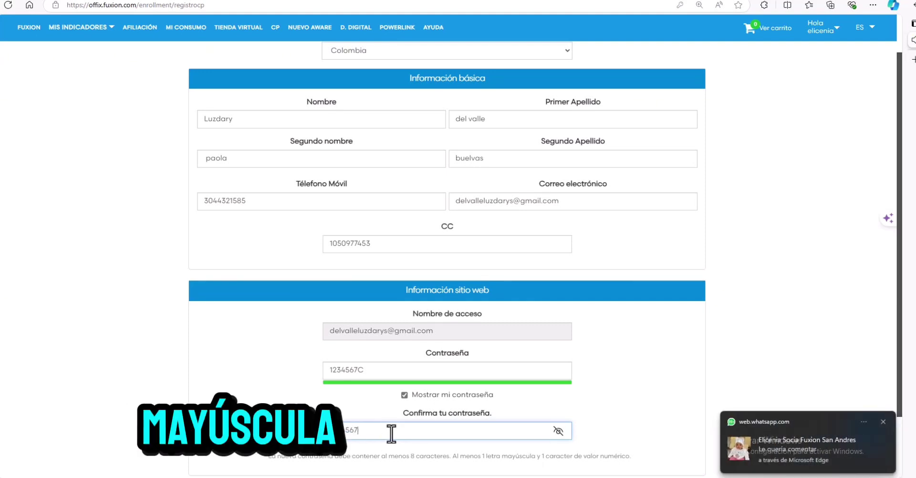
scroll(636, 372, "down", 1)
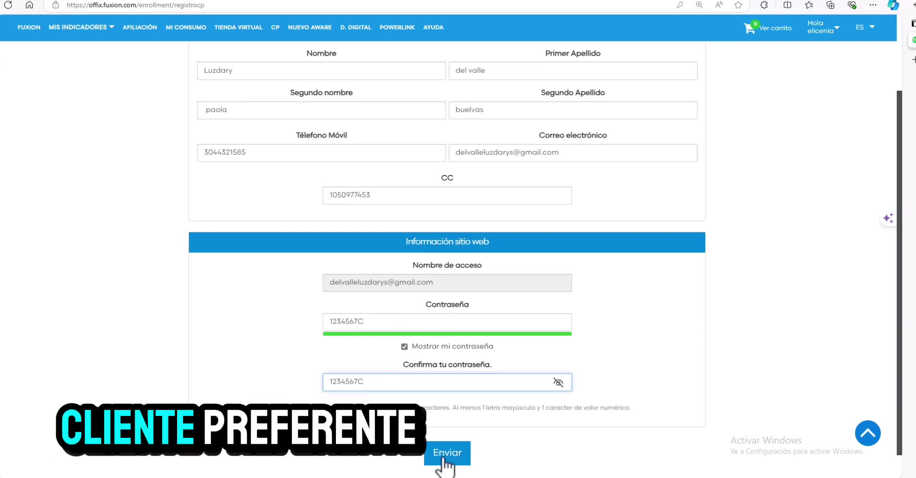
Submit the registration with Enviar and dismiss Edge's save-password offer.
left_click(447, 459)
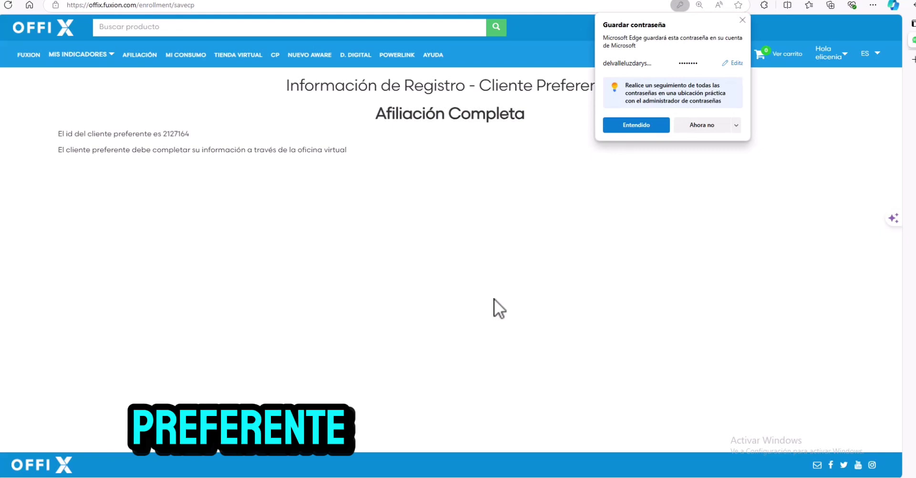
left_click(635, 125)
left_click(91, 55)
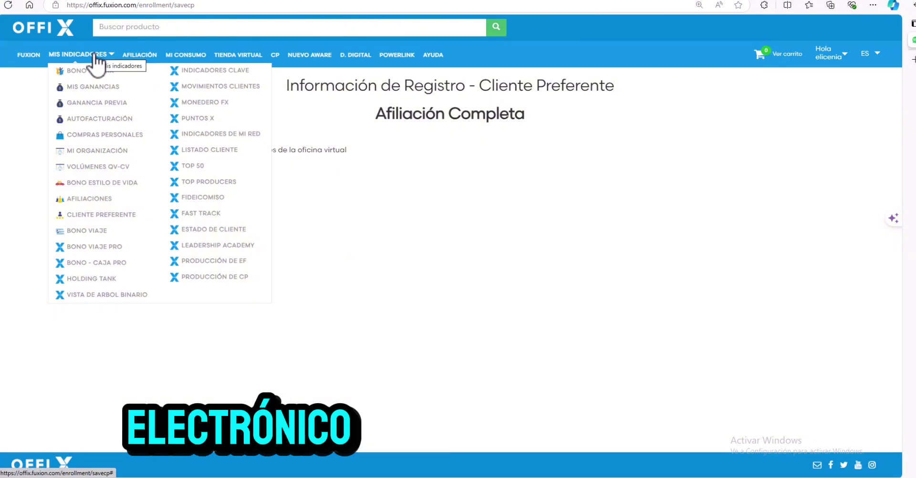
In Listado Cliente, send the validation e-mail to the new client and acknowledge the confirmation.
left_click(217, 149)
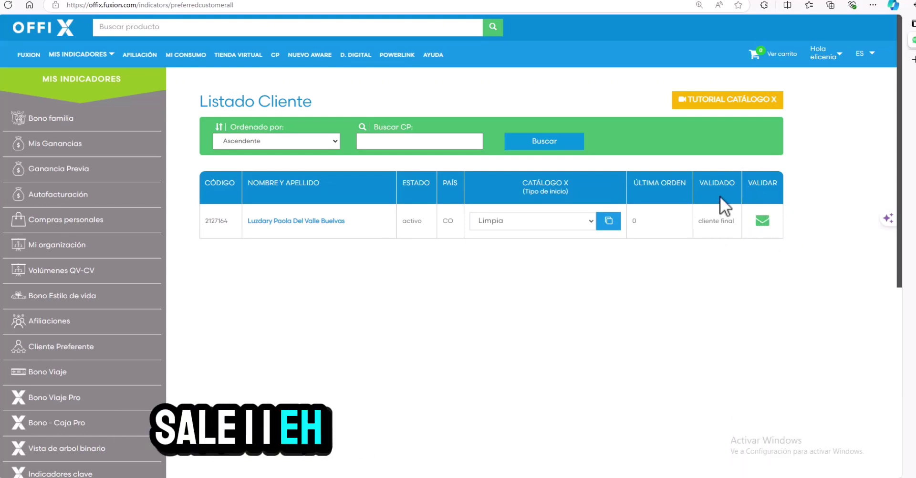
left_click(762, 222)
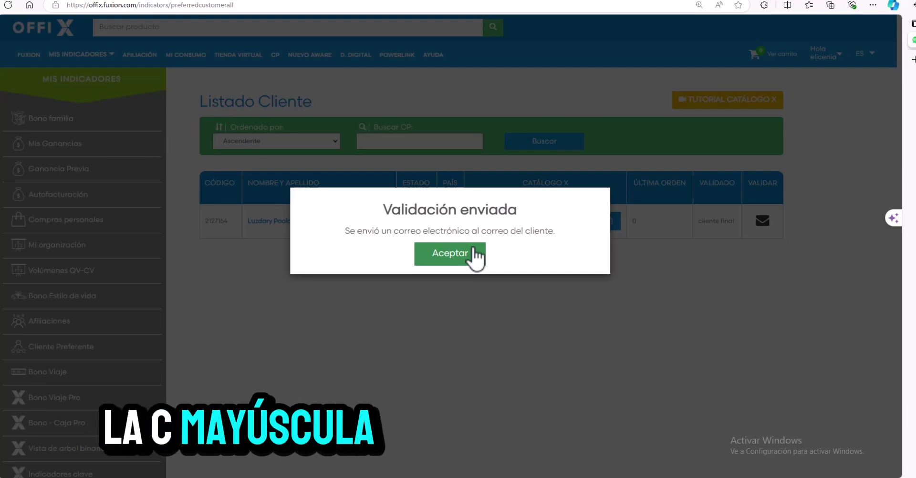
left_click(474, 254)
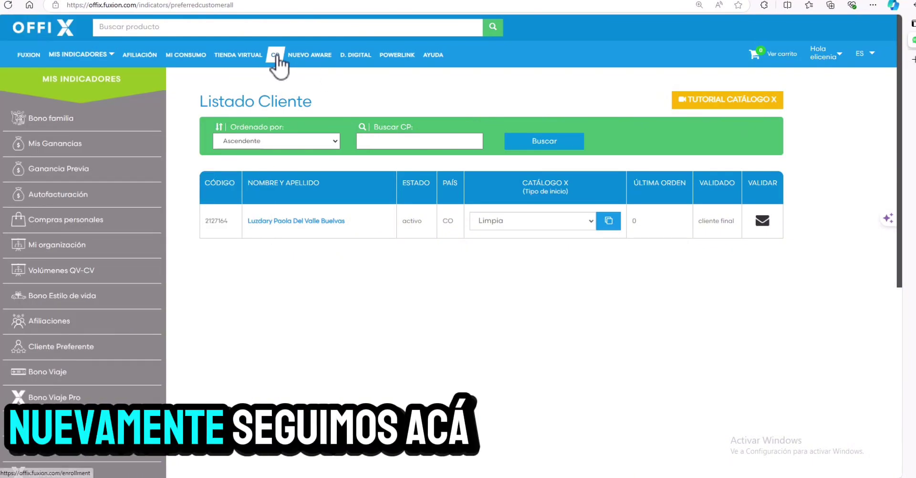
Start a new preferred-client enrolment from CP and continue to the blank form.
left_click(279, 62)
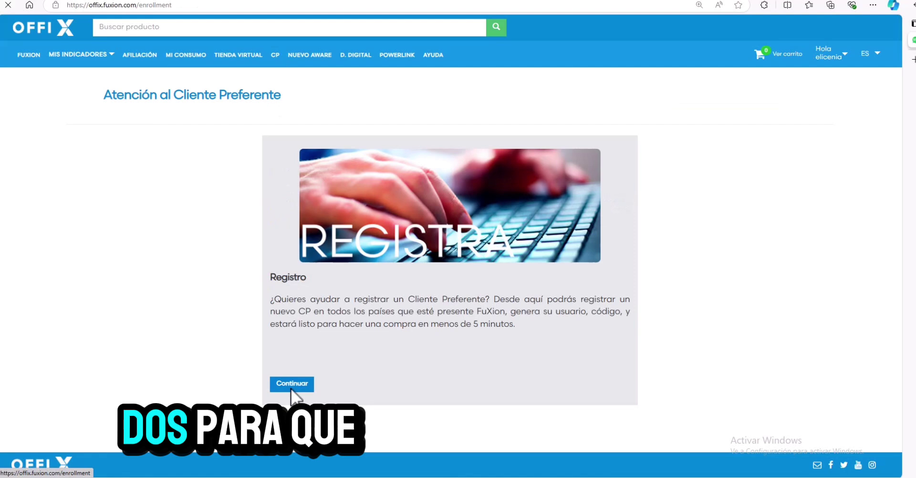
left_click(292, 386)
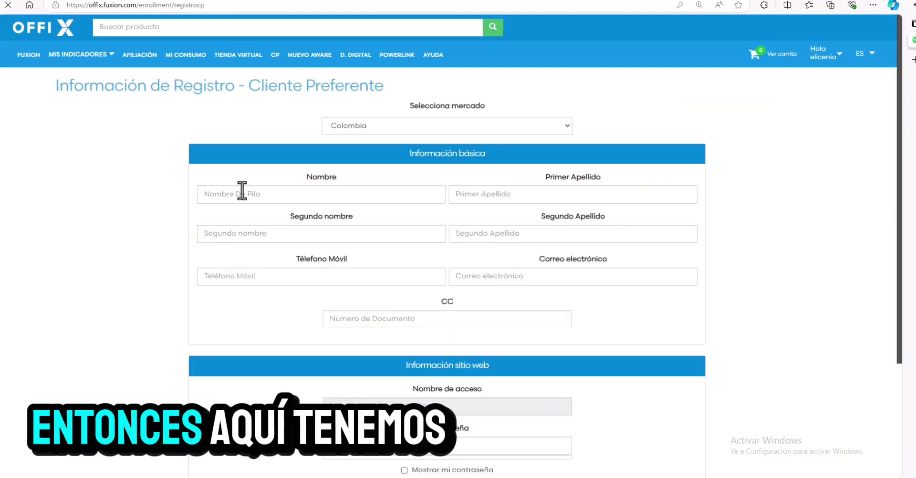
Keep Colombia as the market and enter the client's first name, middle name and both surnames.
left_click(242, 192)
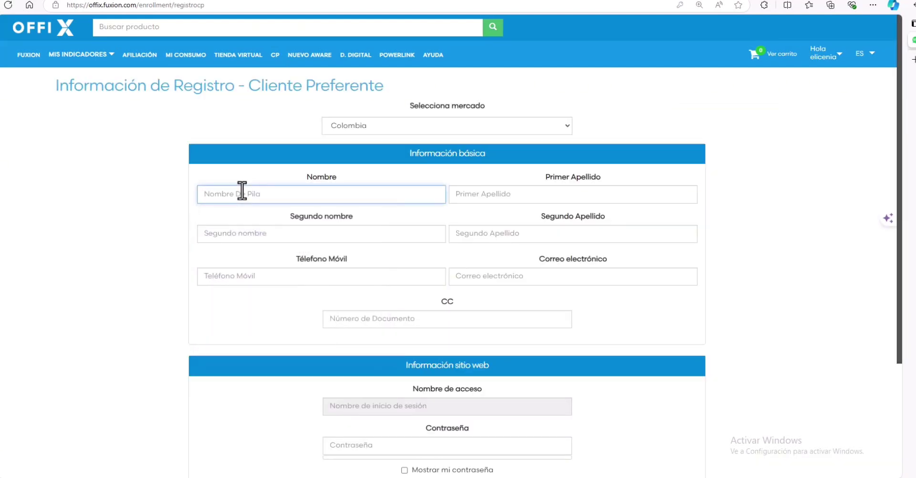
left_click(242, 192)
left_click(411, 122)
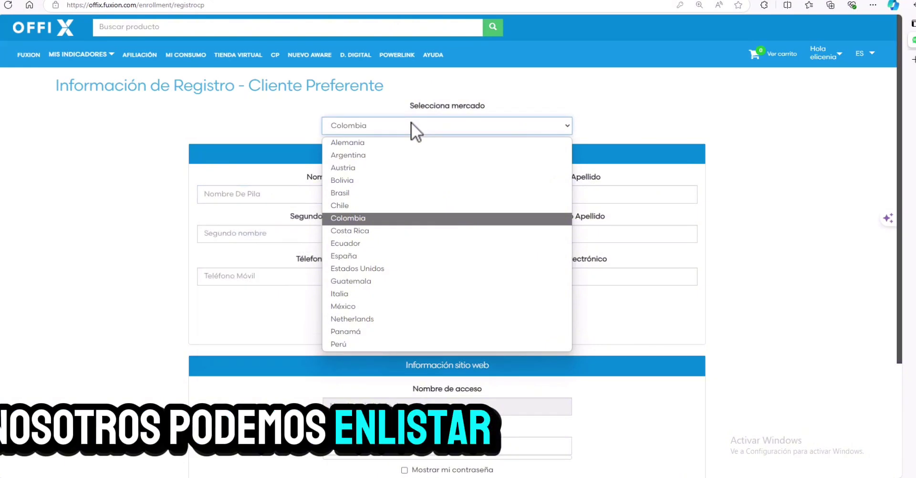
left_click(410, 122)
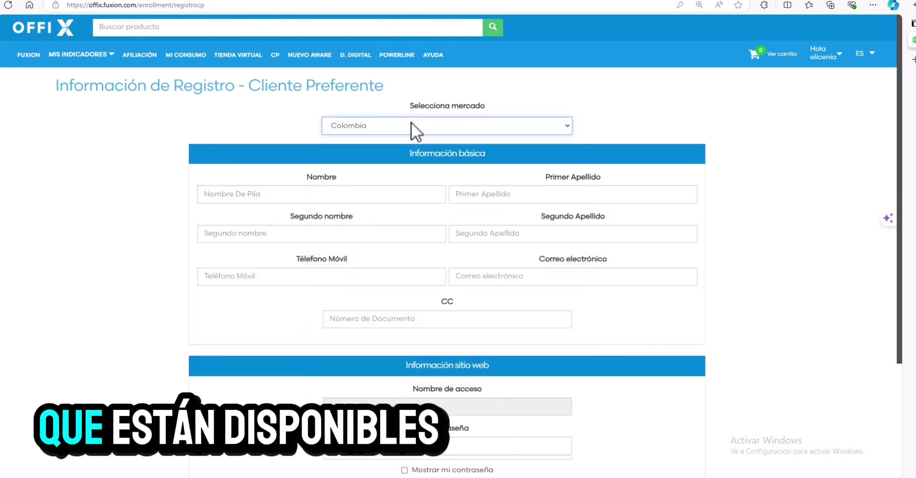
left_click(219, 193)
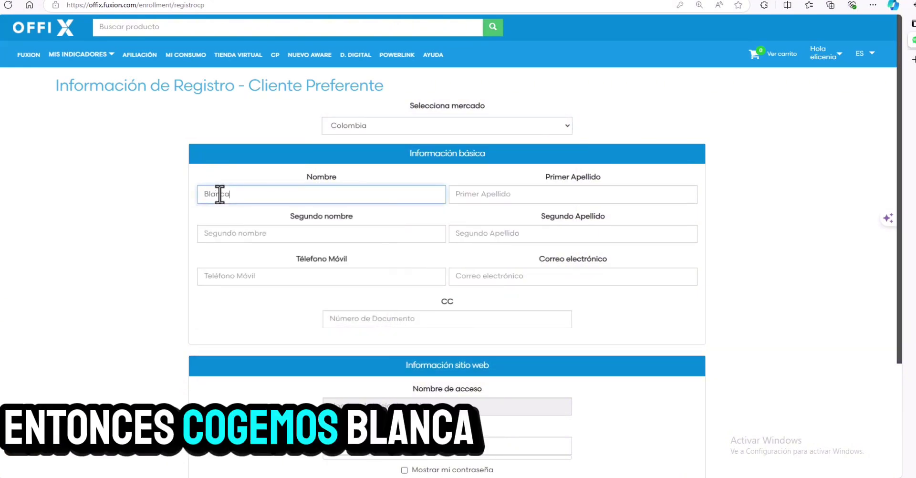
key("Tab")
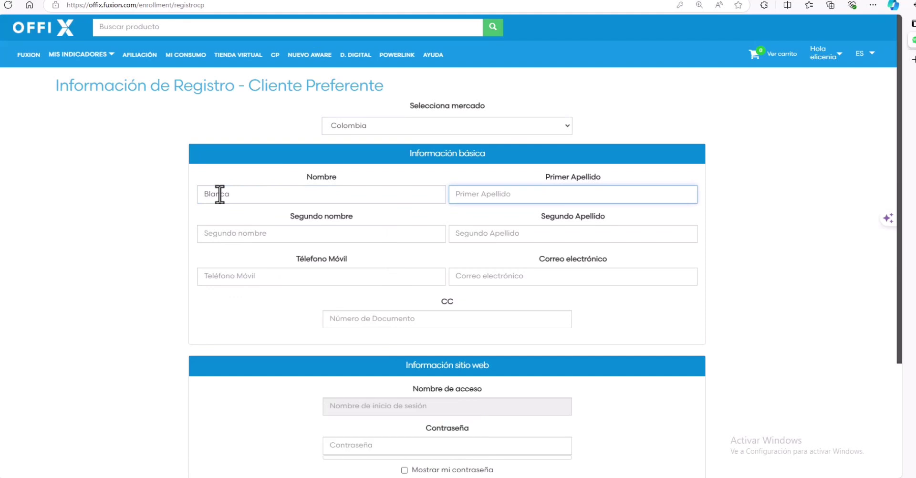
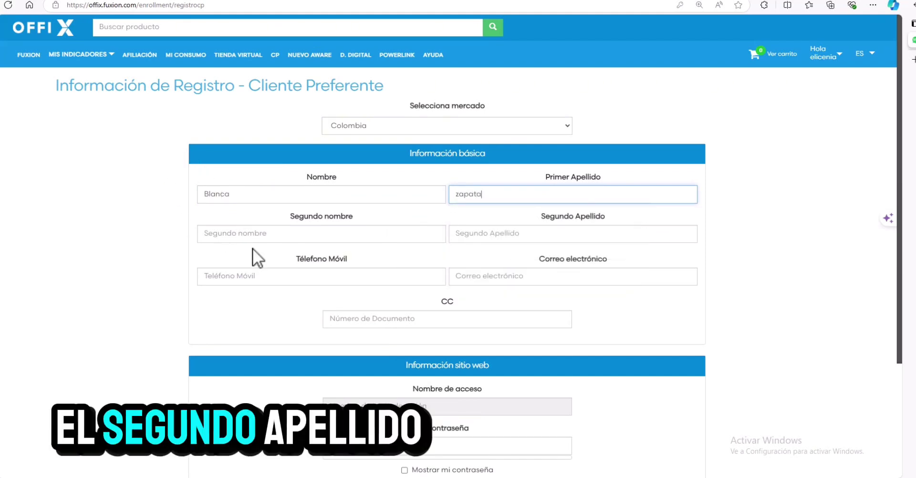
left_click(250, 233)
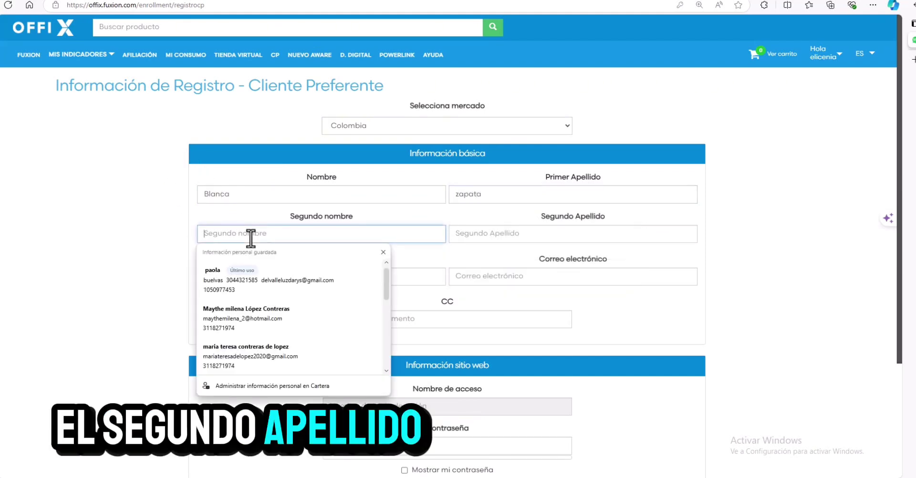
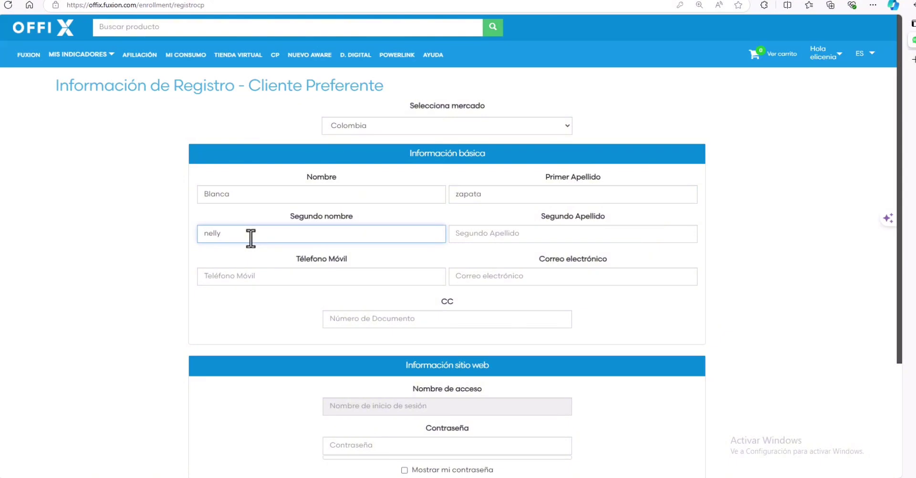
key("Tab")
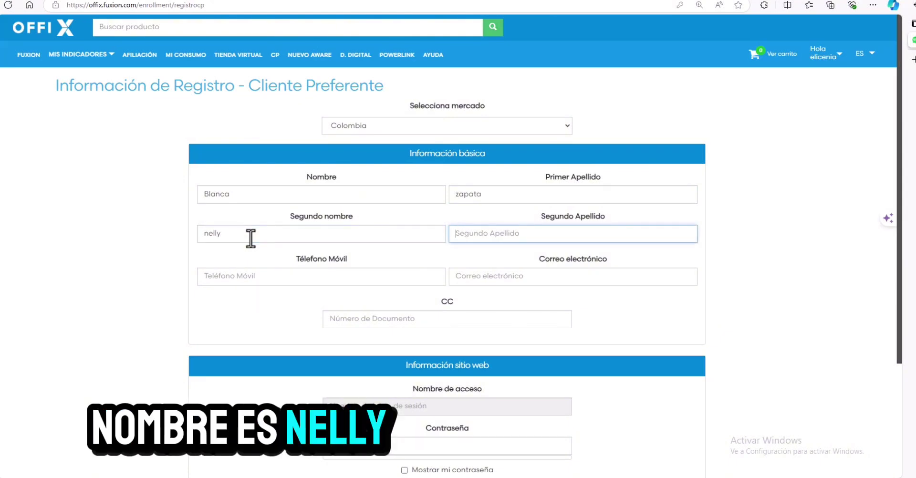
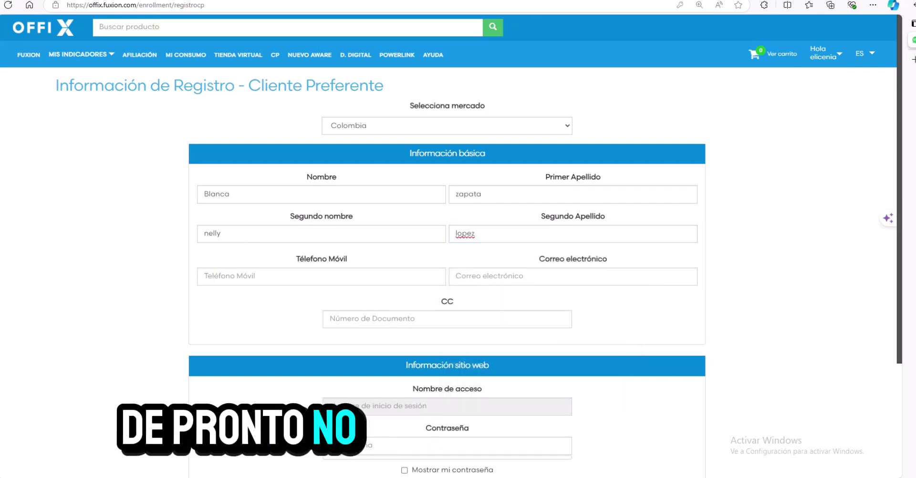
Enter the client's mobile phone number, then paste their e-mail address and ID number.
left_click(358, 279)
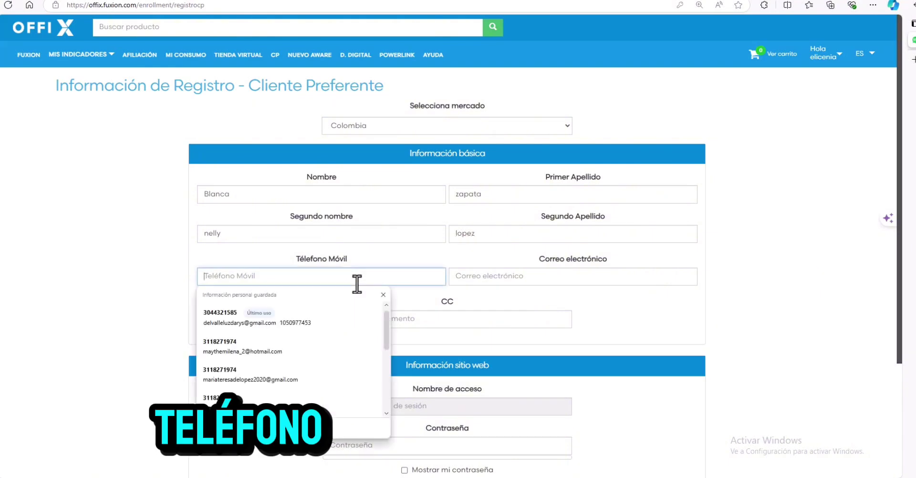
left_click(501, 279)
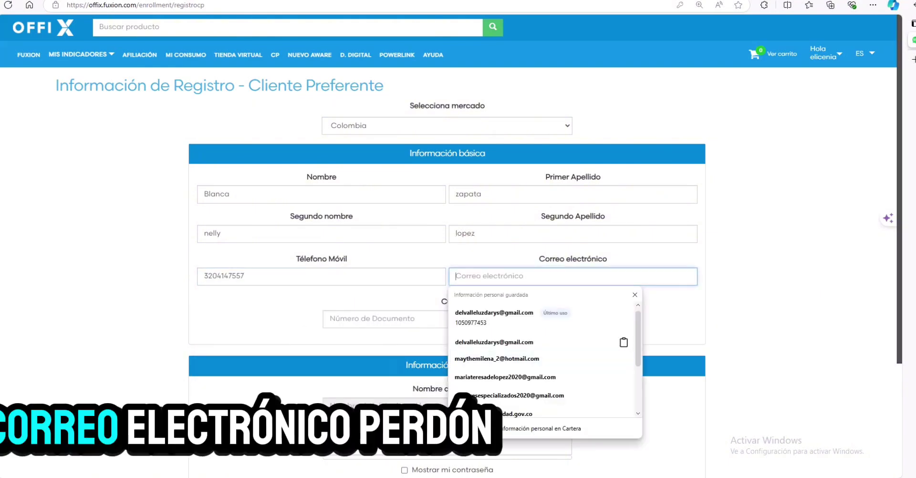
key("Escape")
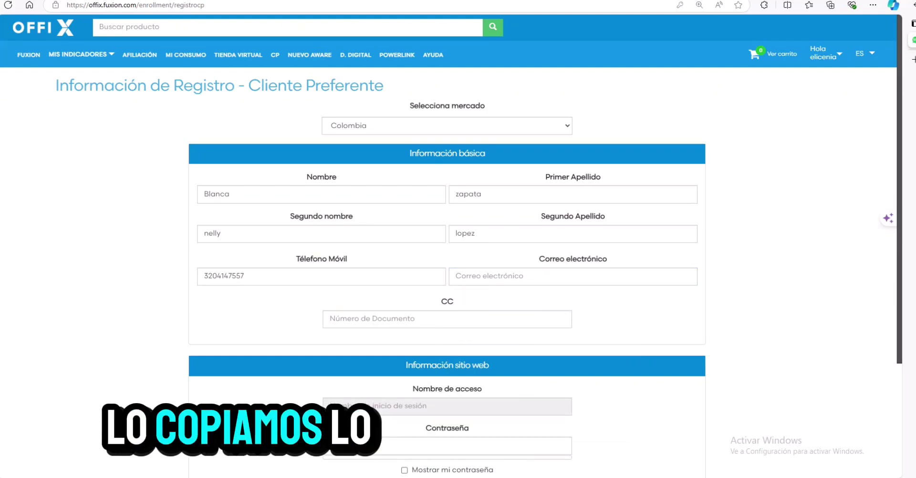
left_click(530, 269)
key("ctrl+v")
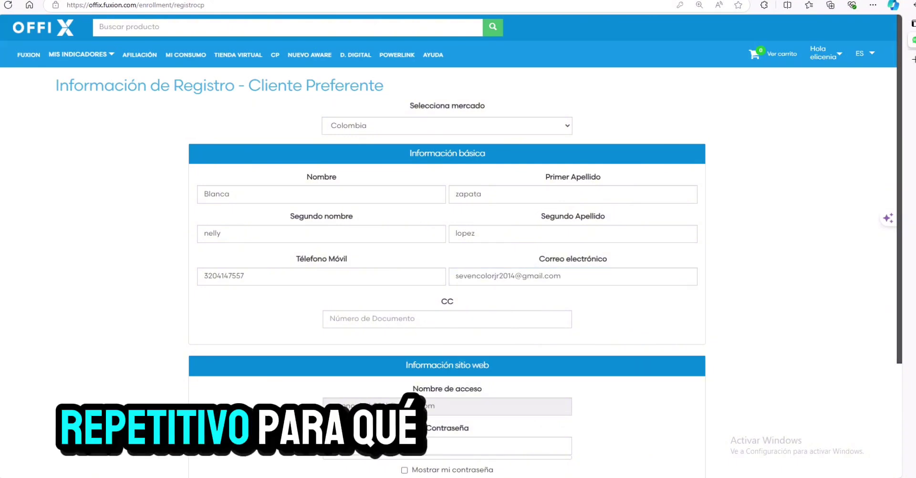
left_click(422, 319)
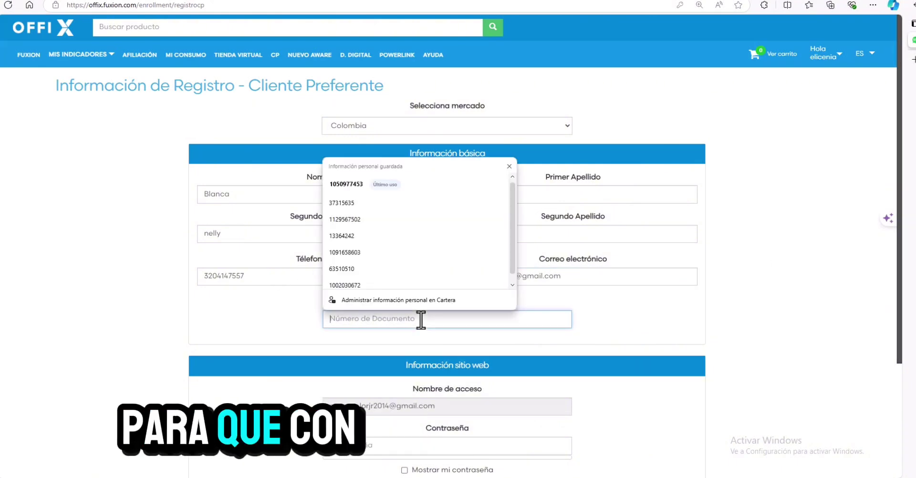
Type the client's website password and show it in plain text.
left_click(337, 446)
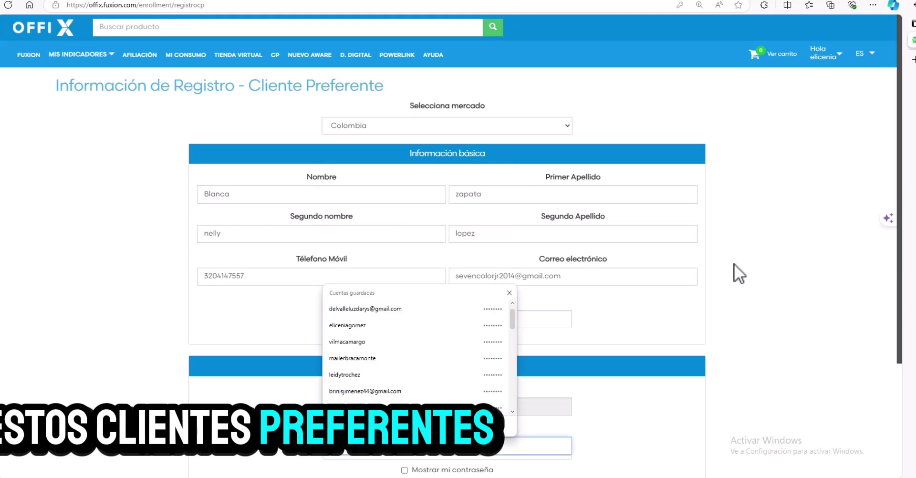
scroll(730, 261, "down", 3)
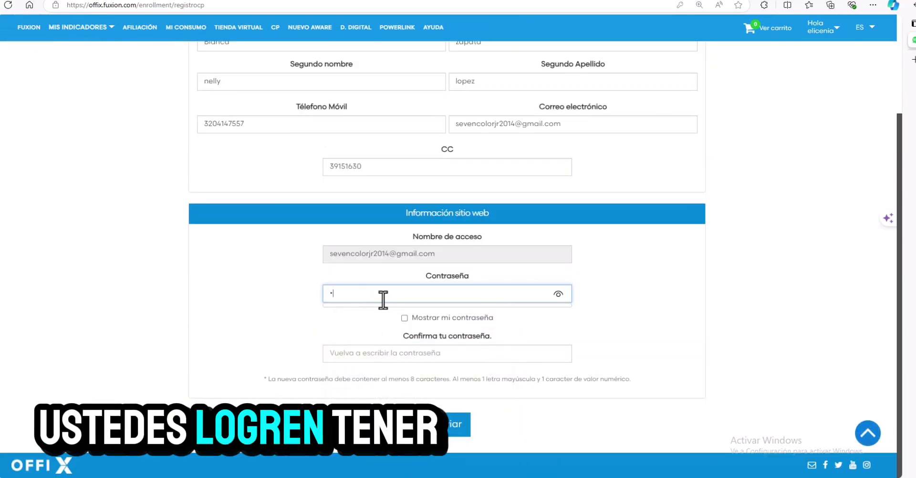
type("•••••")
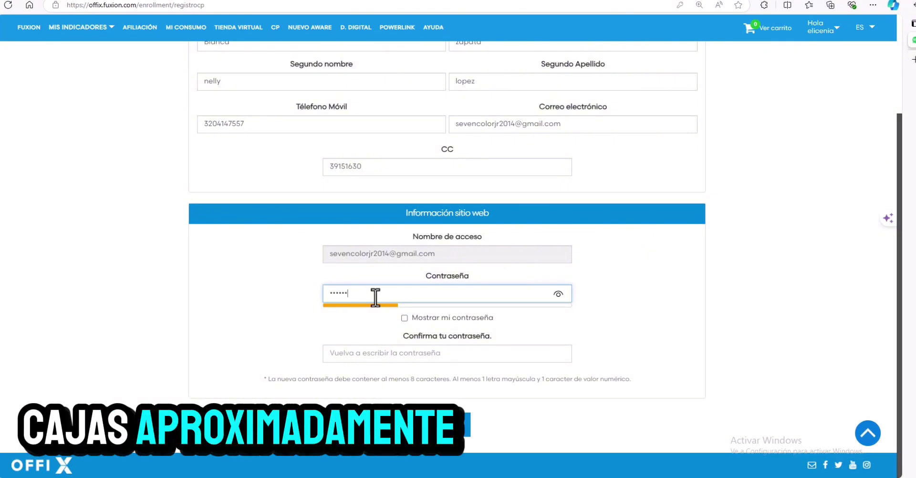
type("1")
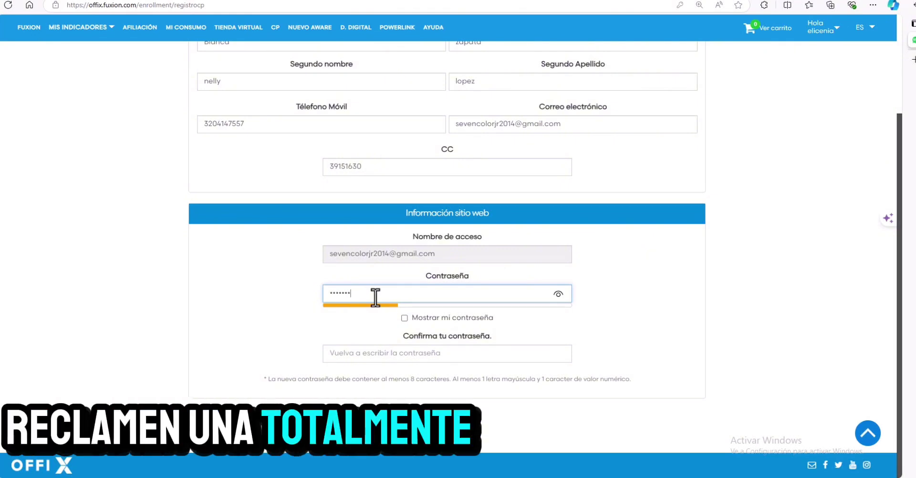
type("2")
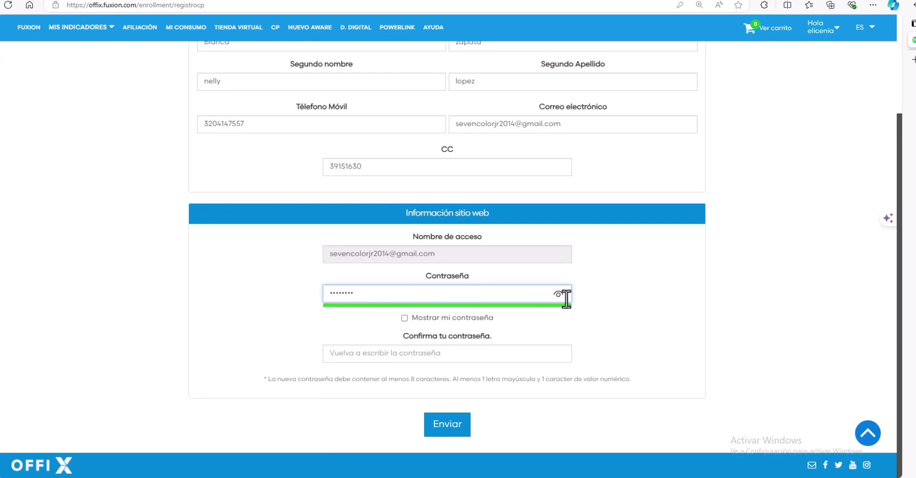
left_click(405, 319)
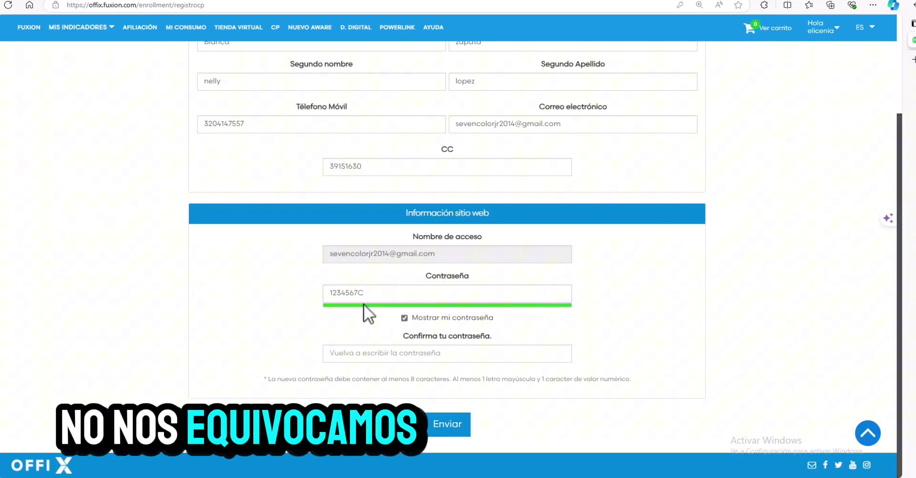
Enter a matching password confirmation, fixing the final letter's case, and submit the registration.
left_click(361, 354)
type("1234567")
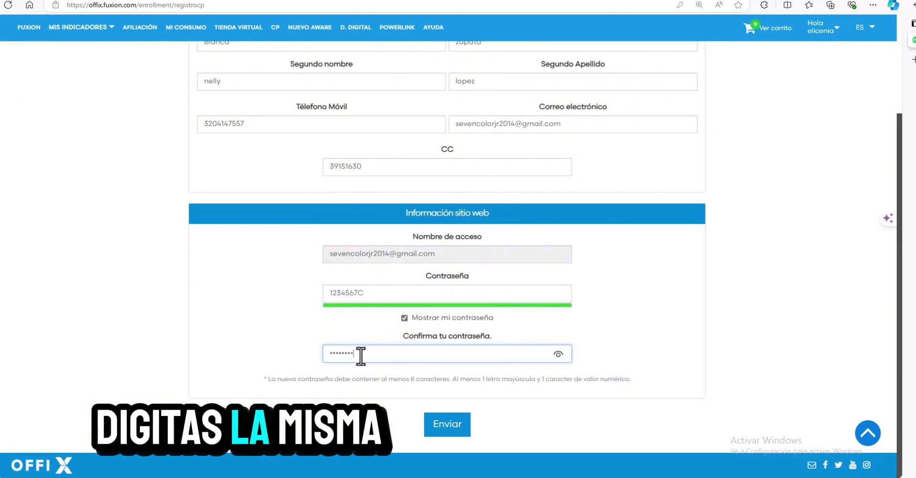
left_click(558, 354)
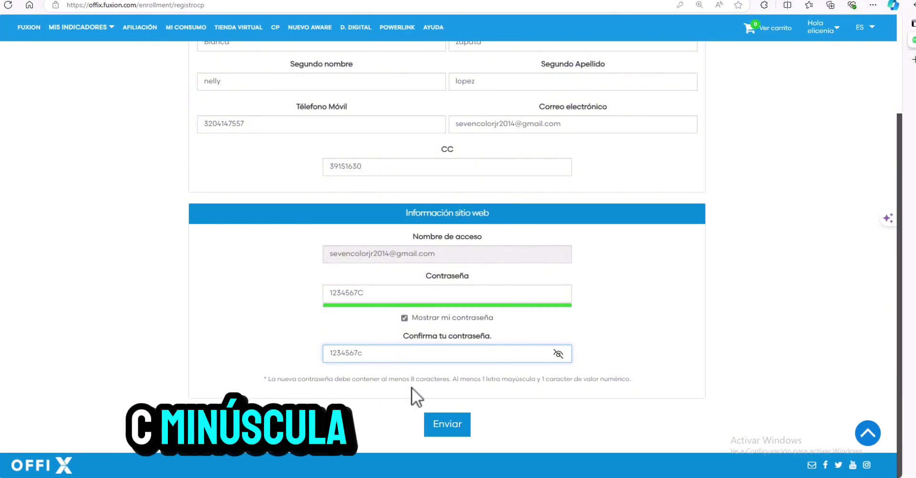
key("BackSpace")
type("C")
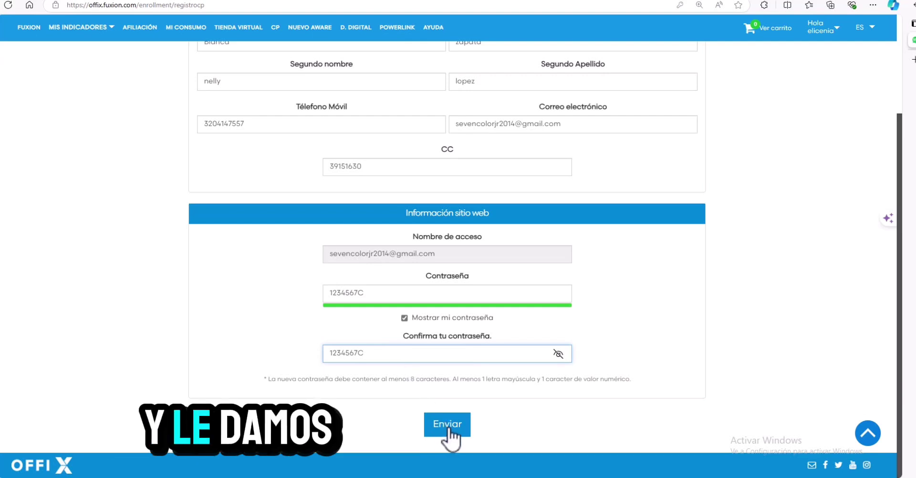
left_click(450, 432)
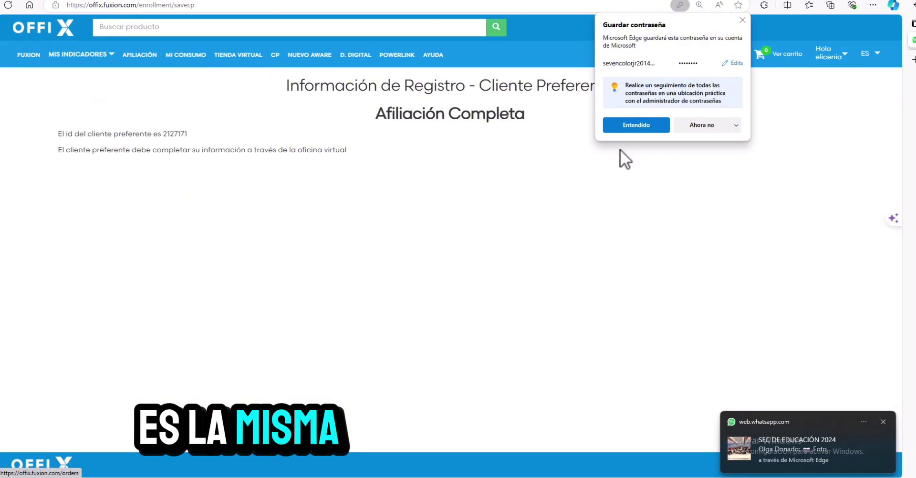
Dismiss Edge's save-password prompt and bring up the MIS INDICADORES dropdown.
left_click(637, 125)
mouse_move(103, 56)
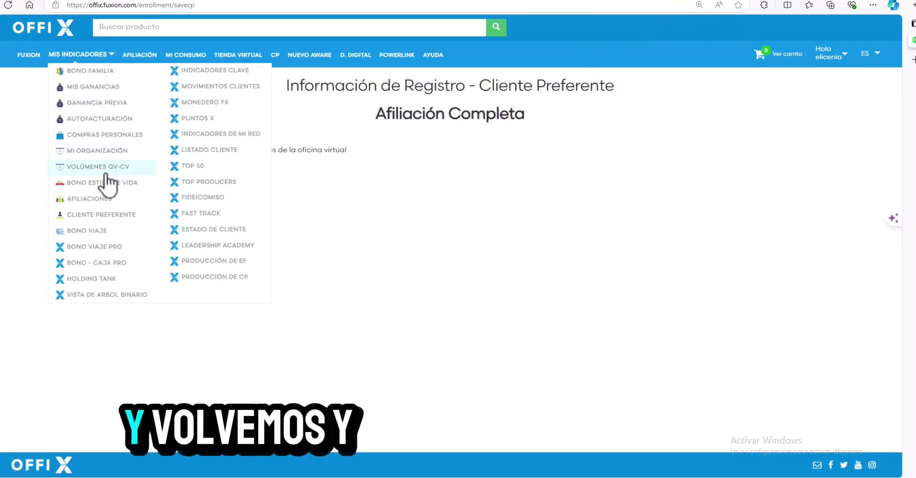
In Listado Cliente, send validation e-mails to both clients, acknowledging each confirmation.
left_click(213, 152)
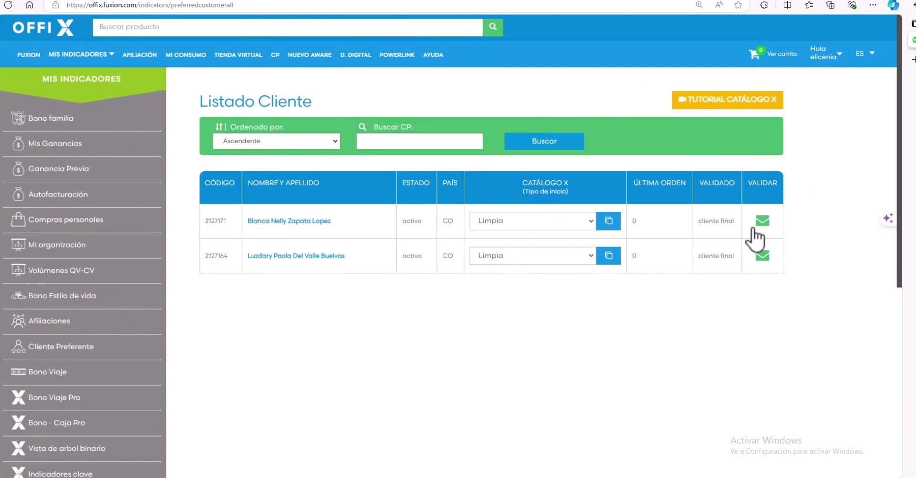
left_click(763, 221)
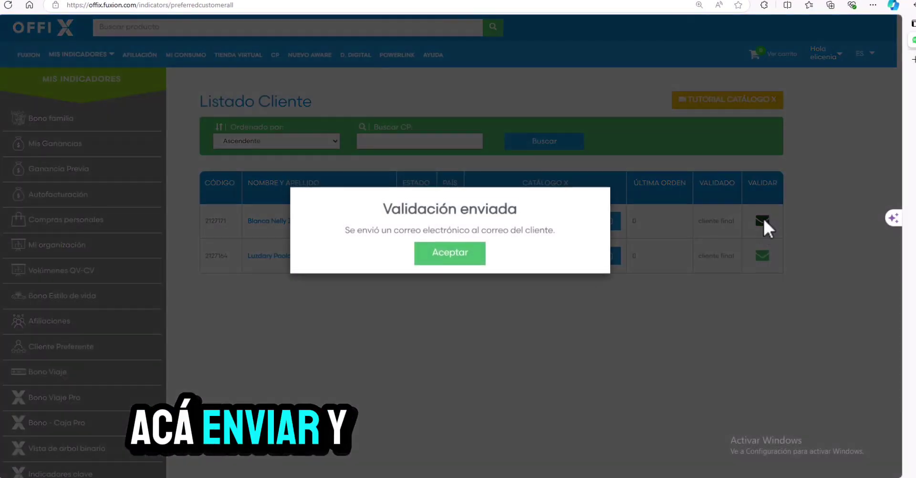
left_click(435, 256)
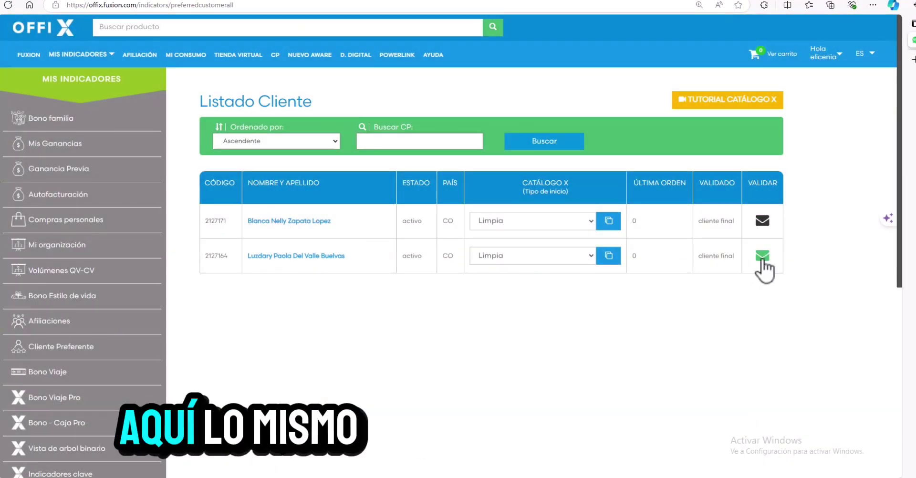
left_click(763, 260)
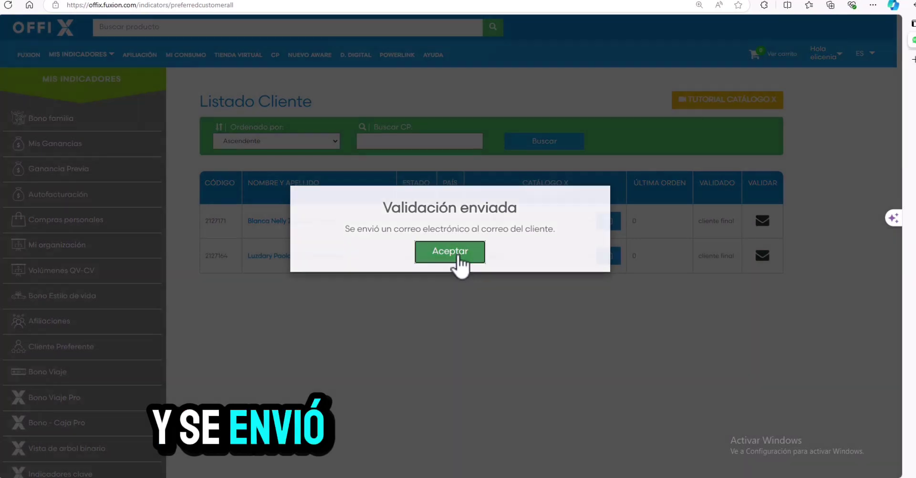
left_click(453, 253)
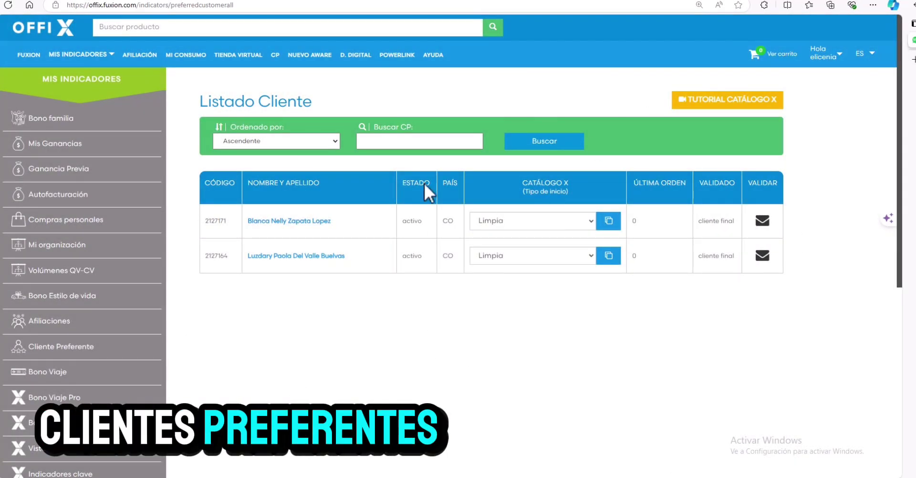